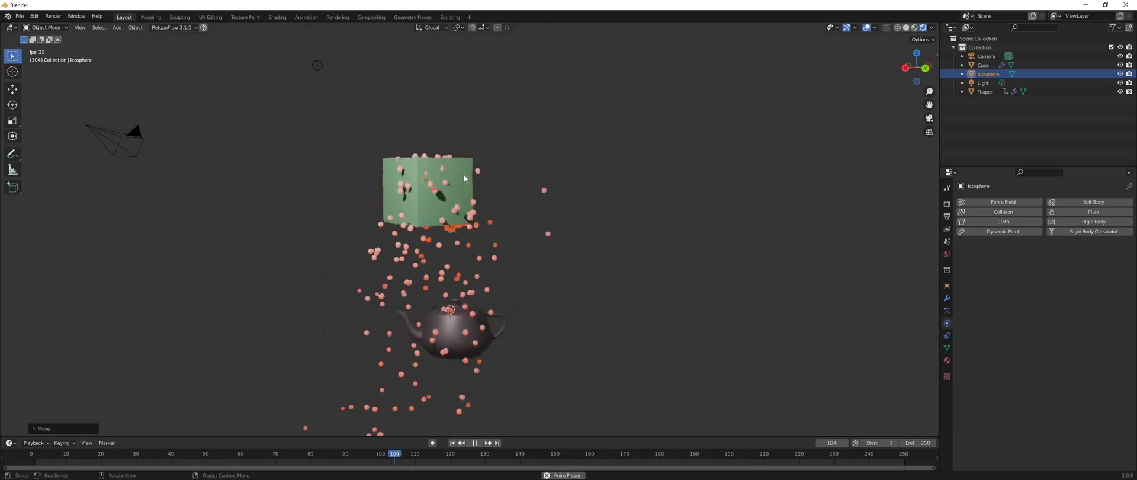
Undo the last move of the icosphere and examine the cube's particle system settings from Emission through Render.
{"action": "key", "text": "ctrl+z"}
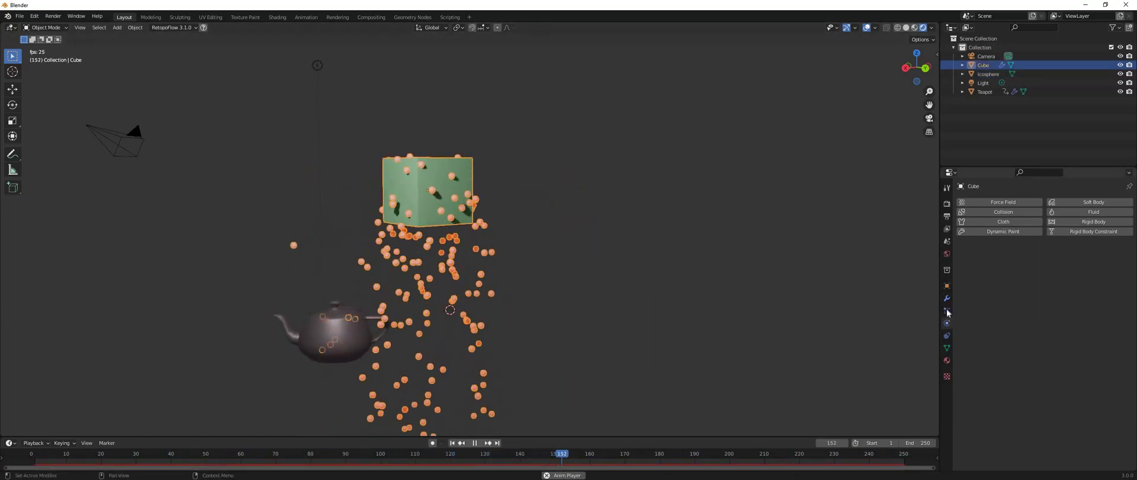
{"action": "left_click", "coordinate": [946, 310]}
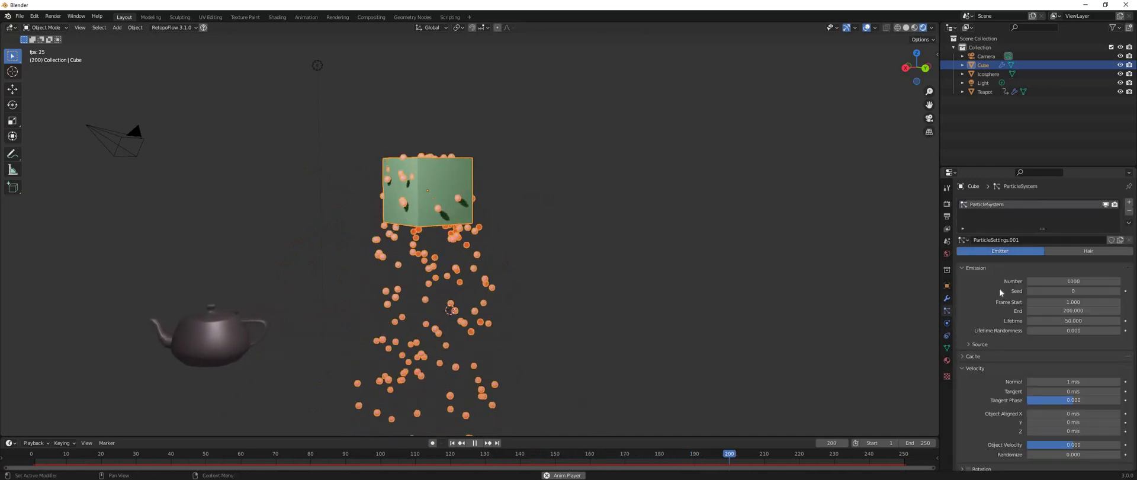
{"action": "scroll", "coordinate": [995, 286], "scroll_direction": "down", "scroll_amount": 3}
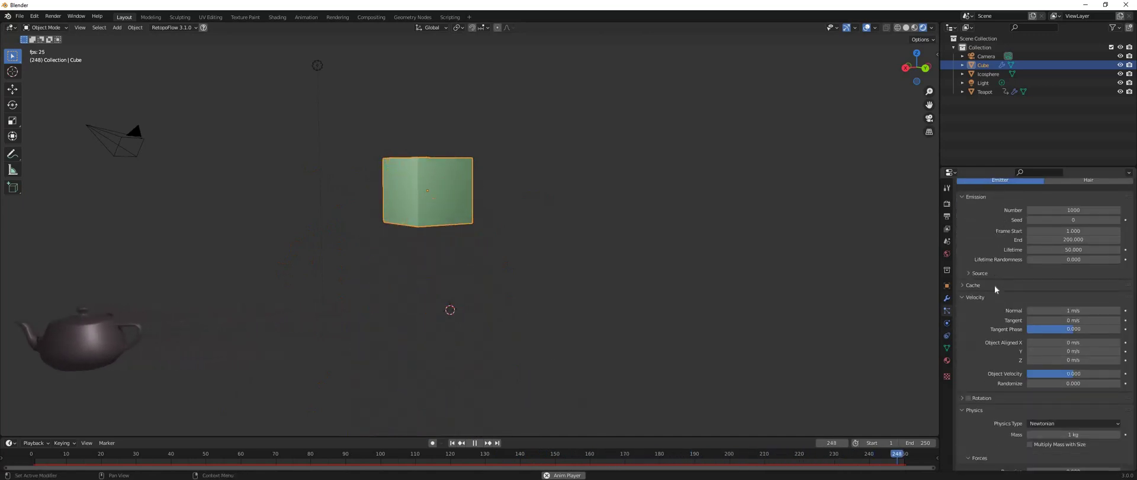
{"action": "scroll", "coordinate": [994, 285], "scroll_direction": "down", "scroll_amount": 2}
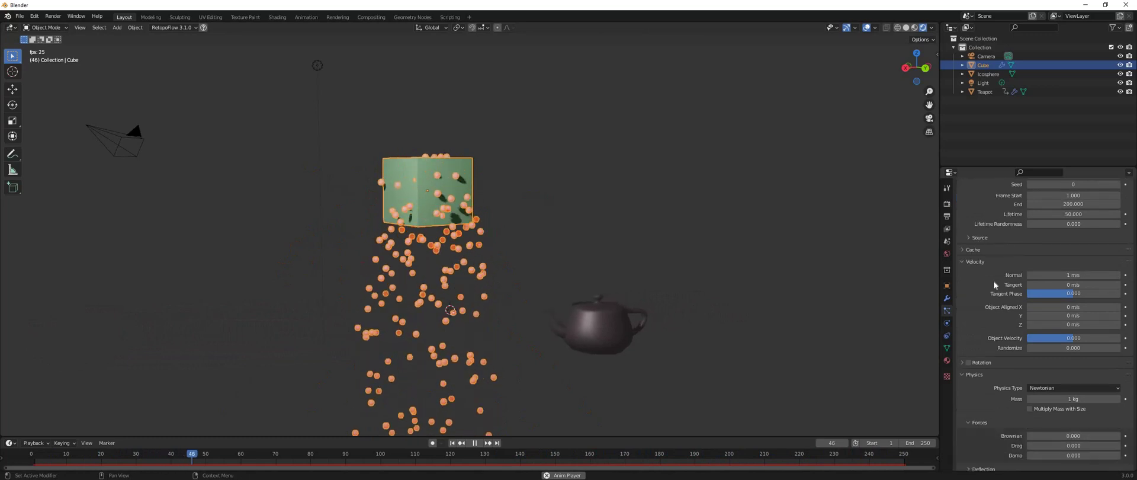
{"action": "scroll", "coordinate": [994, 280], "scroll_direction": "down", "scroll_amount": 6}
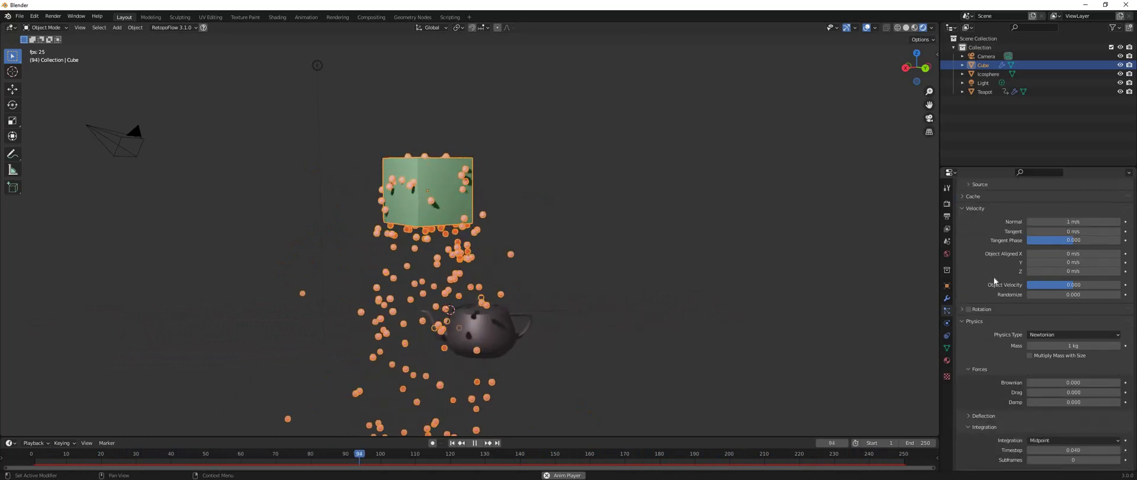
{"action": "scroll", "coordinate": [994, 275], "scroll_direction": "down", "scroll_amount": 3}
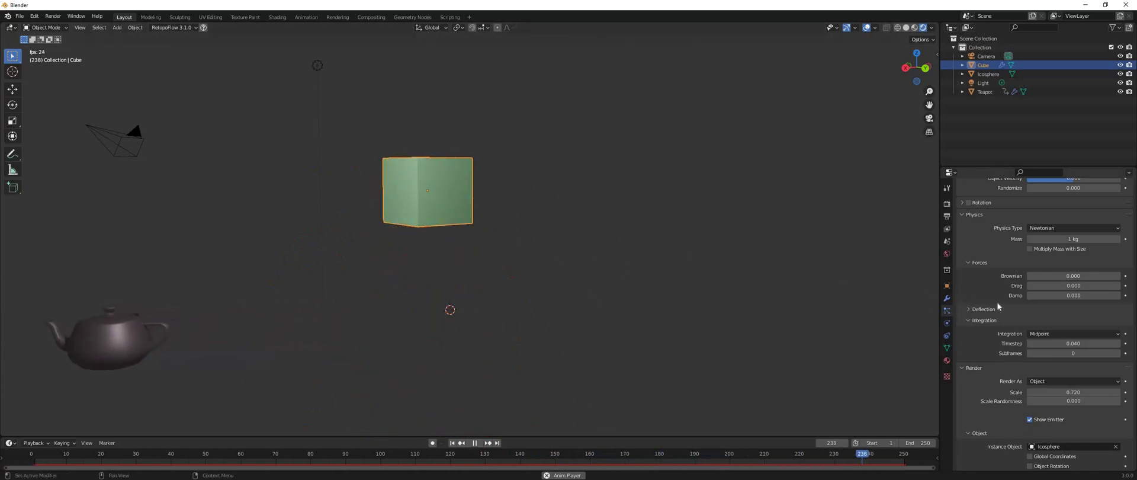
{"action": "scroll", "coordinate": [997, 305], "scroll_direction": "up", "scroll_amount": 9}
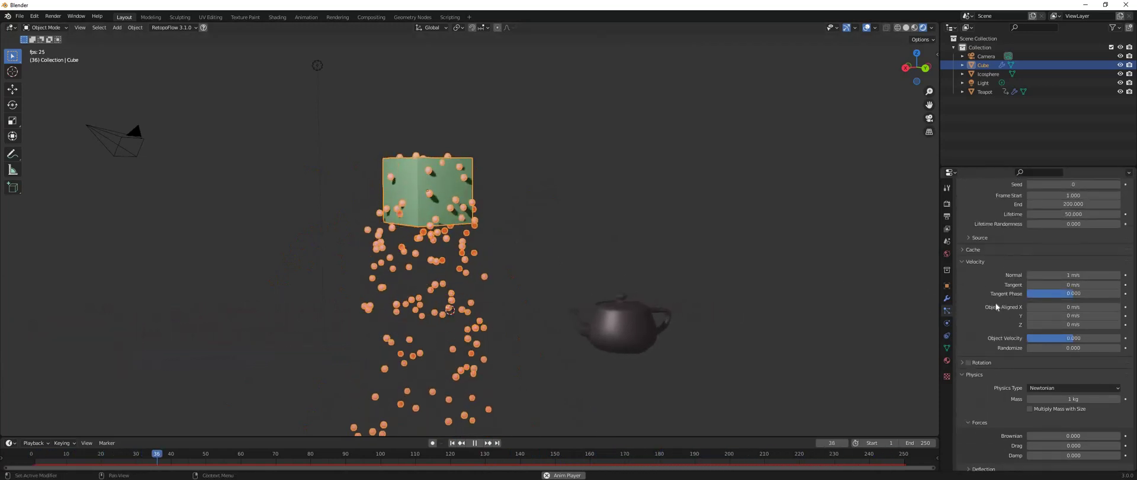
{"action": "scroll", "coordinate": [996, 307], "scroll_direction": "up", "scroll_amount": 2}
{"action": "scroll", "coordinate": [996, 306], "scroll_direction": "up", "scroll_amount": 2}
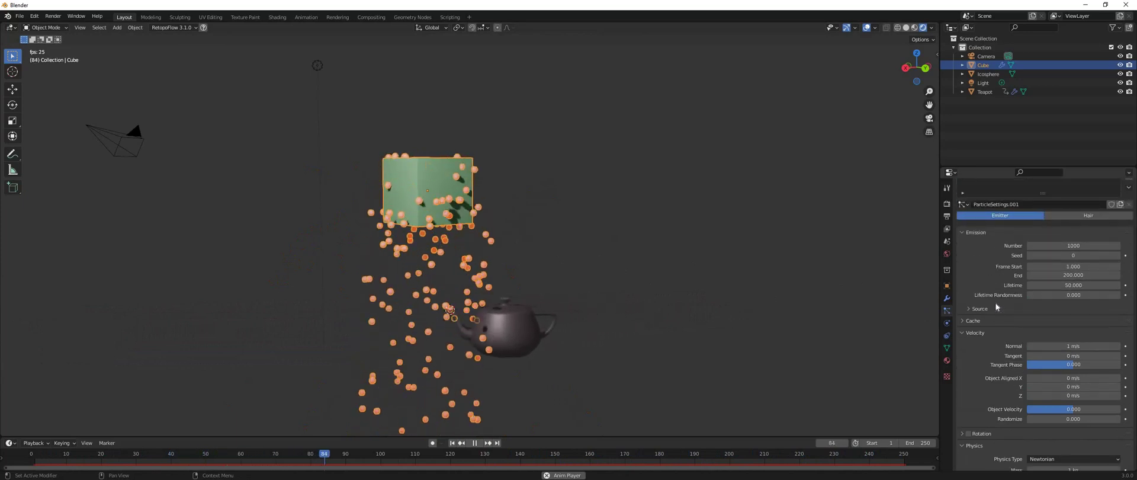
{"action": "scroll", "coordinate": [997, 307], "scroll_direction": "up", "scroll_amount": 1}
{"action": "scroll", "coordinate": [995, 302], "scroll_direction": "up", "scroll_amount": 1}
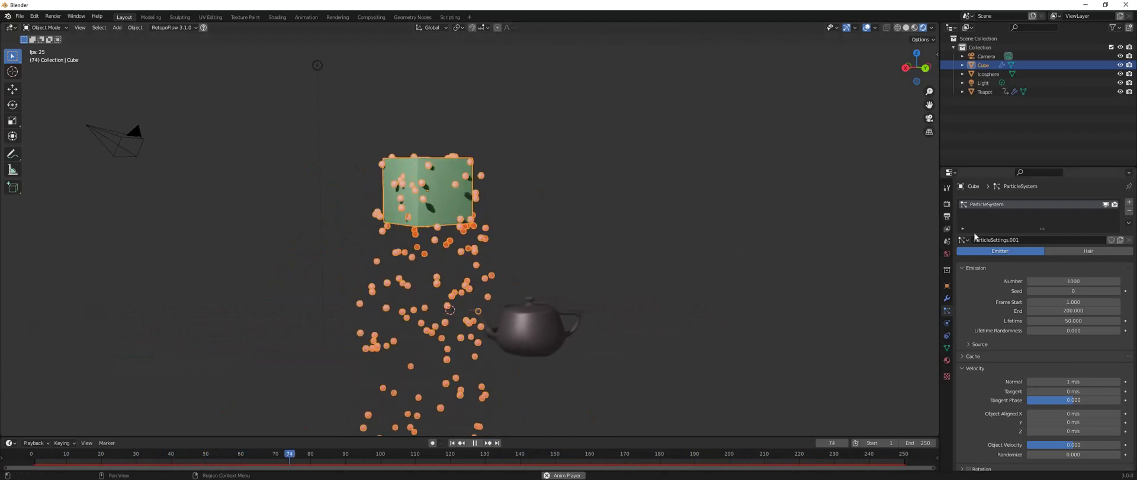
Try a Time Stretching New value of 200 in the scene's output settings and set it back to 100.
{"action": "left_click", "coordinate": [946, 217]}
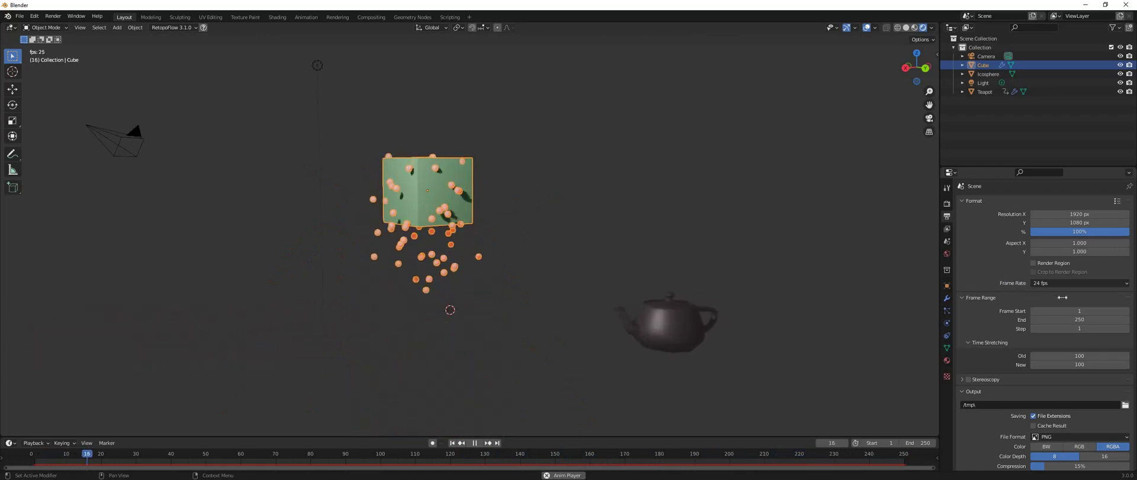
{"action": "scroll", "coordinate": [1060, 313], "scroll_direction": "down", "scroll_amount": 1}
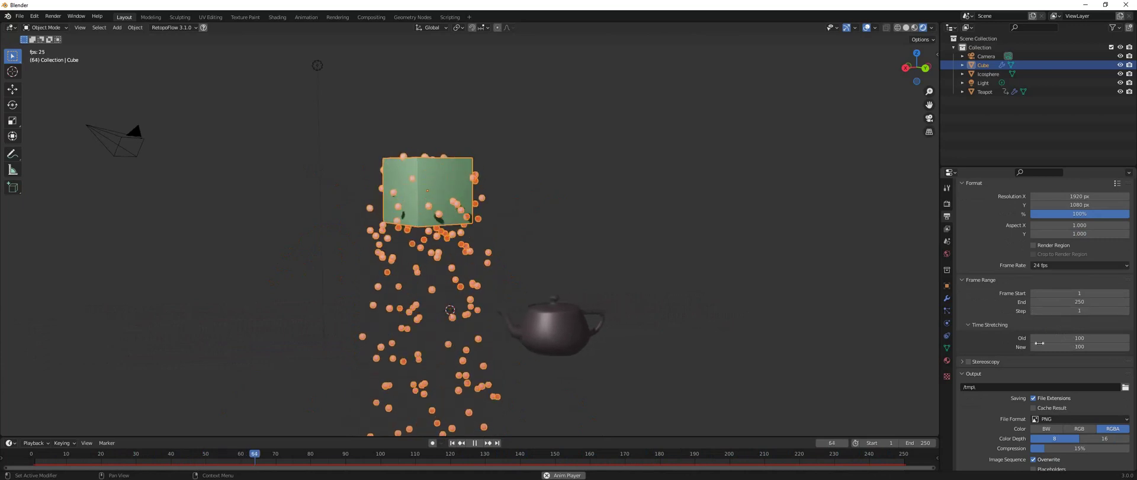
{"action": "left_click_drag", "start_coordinate": [1060, 347], "coordinate": [1076, 347]}
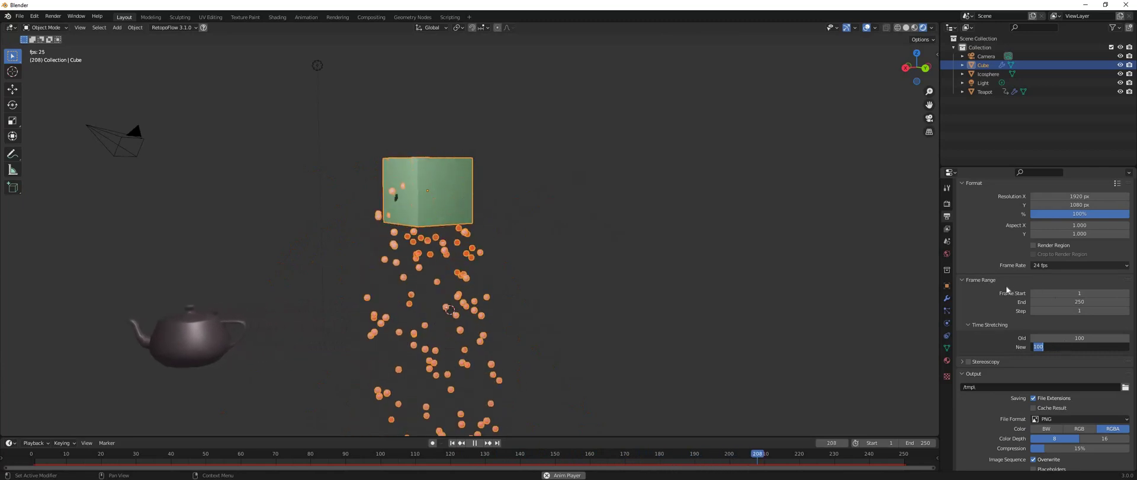
{"action": "scroll", "coordinate": [955, 220], "scroll_direction": "up", "scroll_amount": 1}
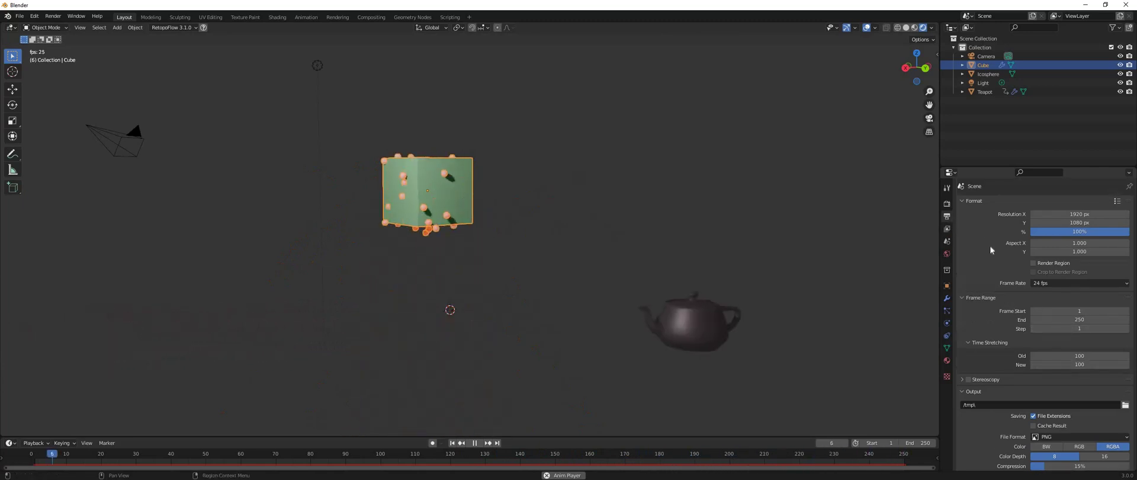
{"action": "scroll", "coordinate": [971, 218], "scroll_direction": "down", "scroll_amount": 1}
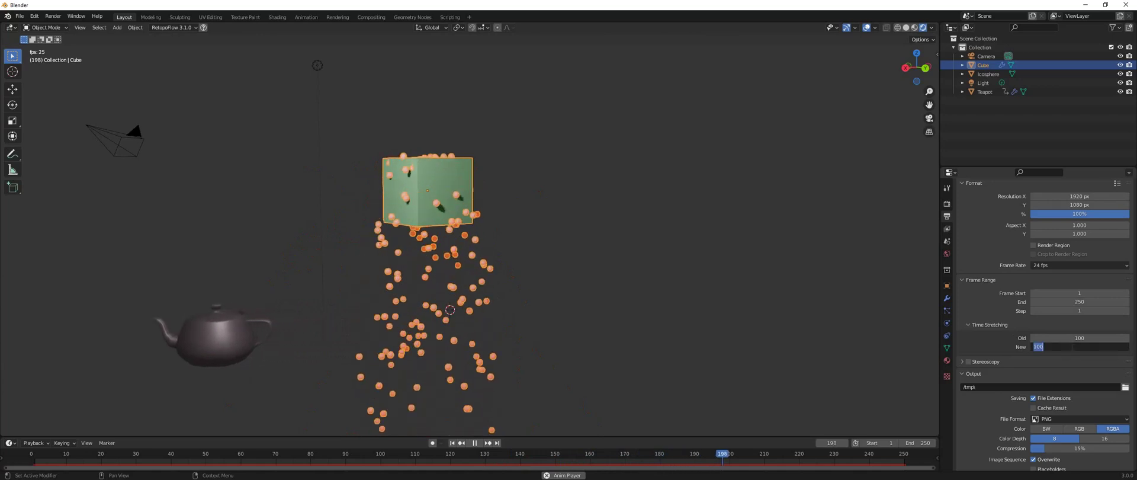
{"action": "left_click", "coordinate": [1080, 347]}
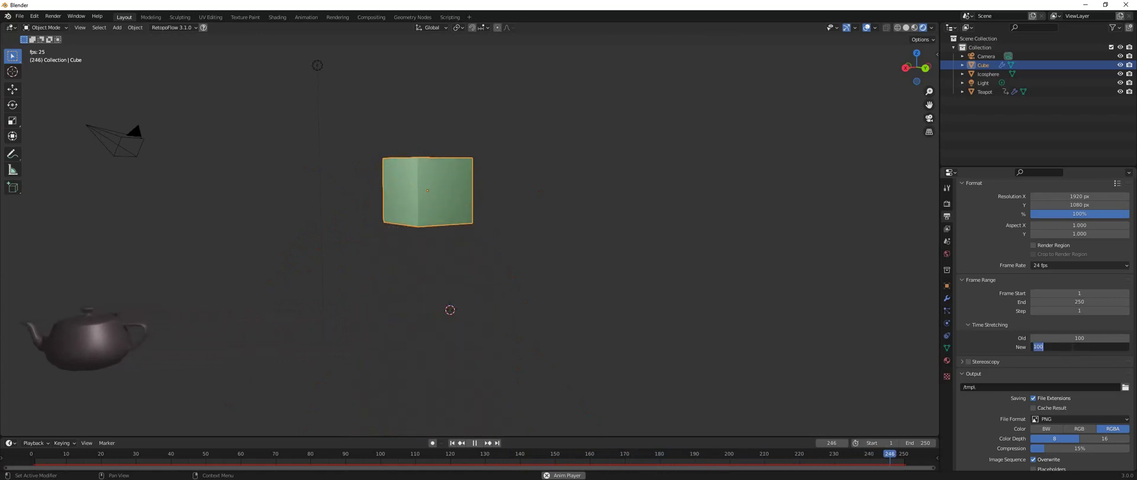
{"action": "type", "text": "200"}
{"action": "key", "text": "Return"}
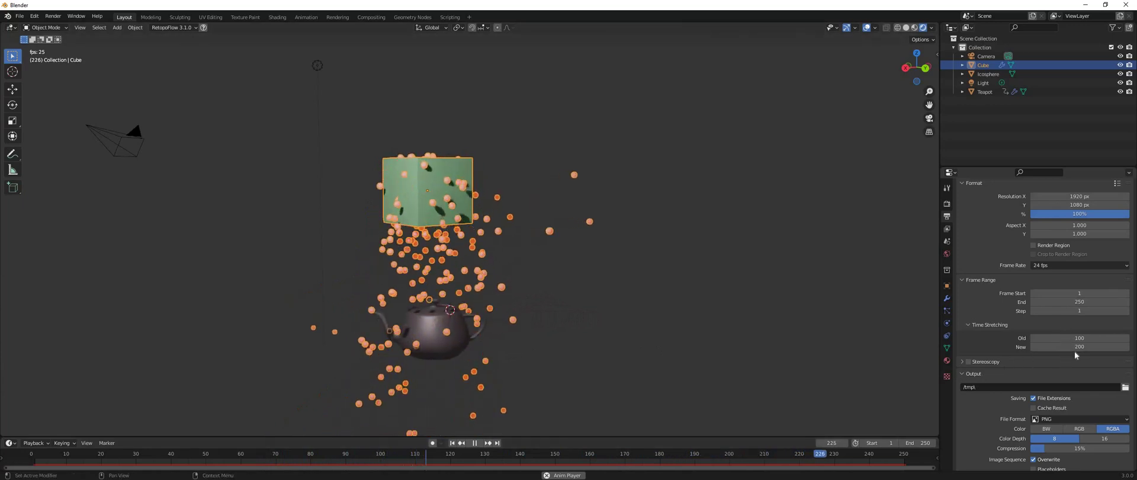
{"action": "type", "text": "100"}
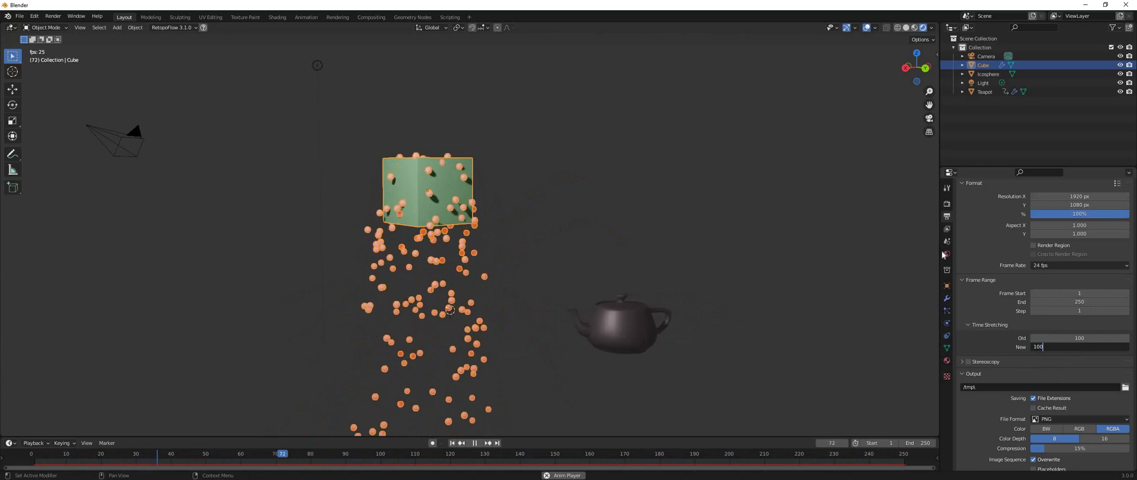
{"action": "key", "text": "Return"}
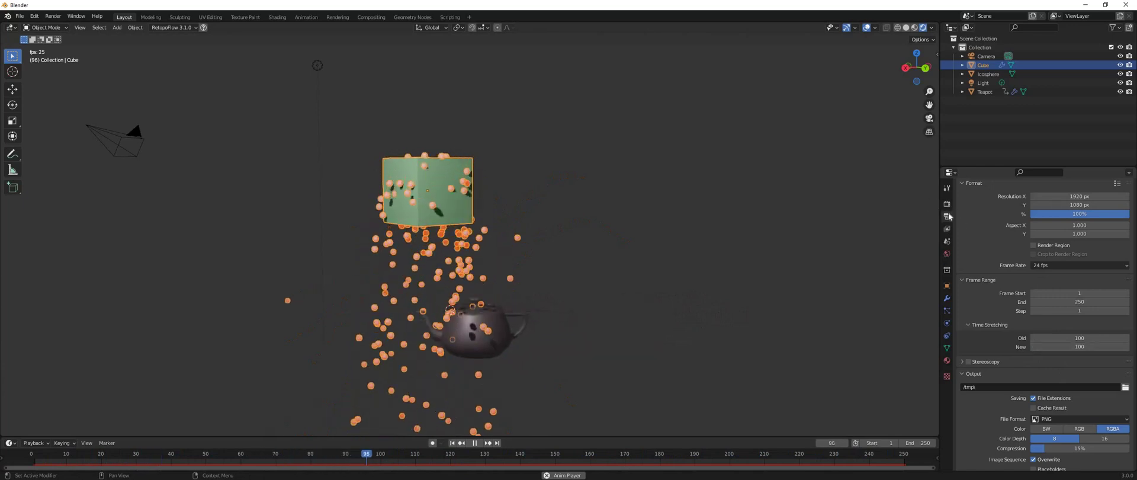
Try a Normal velocity of about 18 m/s for the cube's particles and set it back to 1 m/s.
{"action": "left_click", "coordinate": [946, 310]}
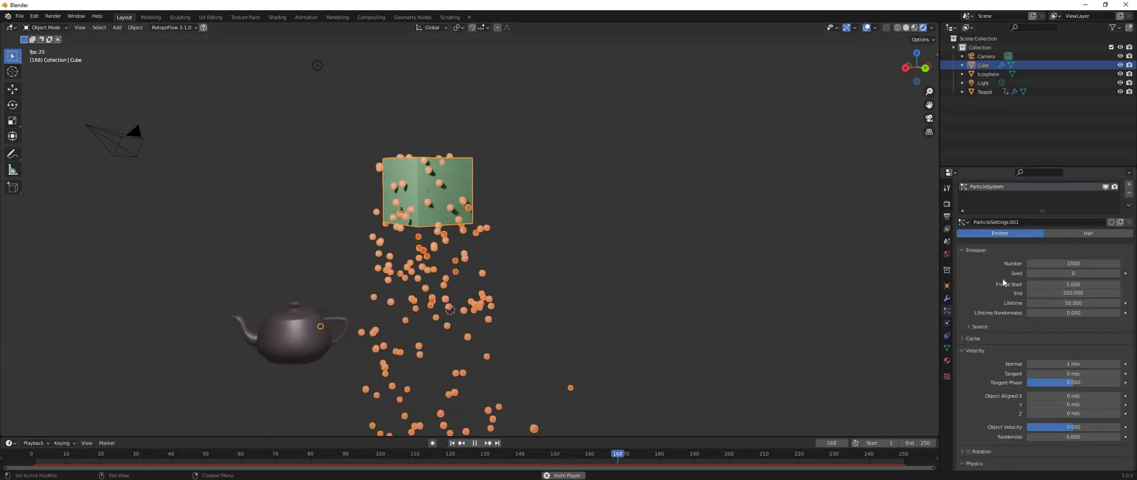
{"action": "scroll", "coordinate": [1003, 283], "scroll_direction": "down", "scroll_amount": 2}
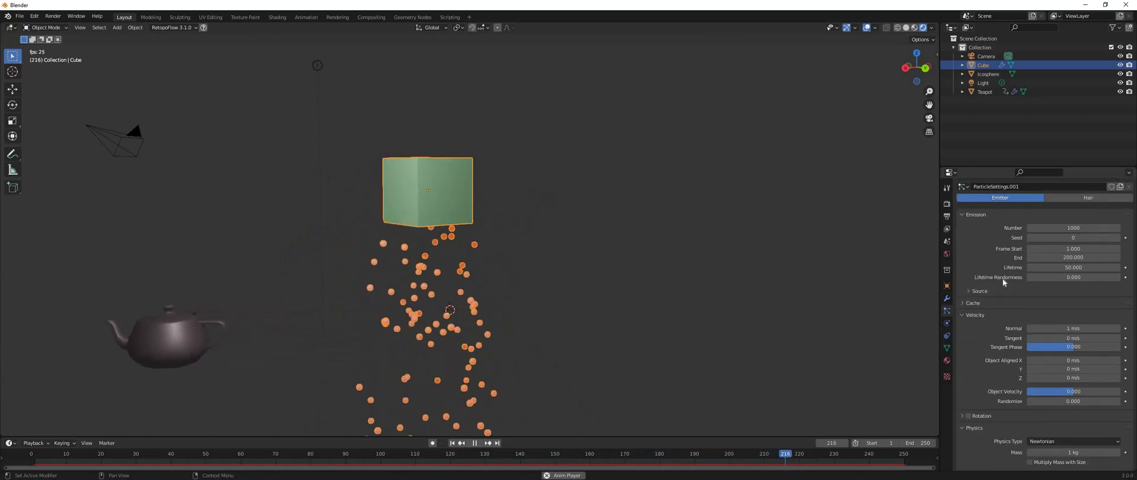
{"action": "scroll", "coordinate": [1002, 283], "scroll_direction": "down", "scroll_amount": 4}
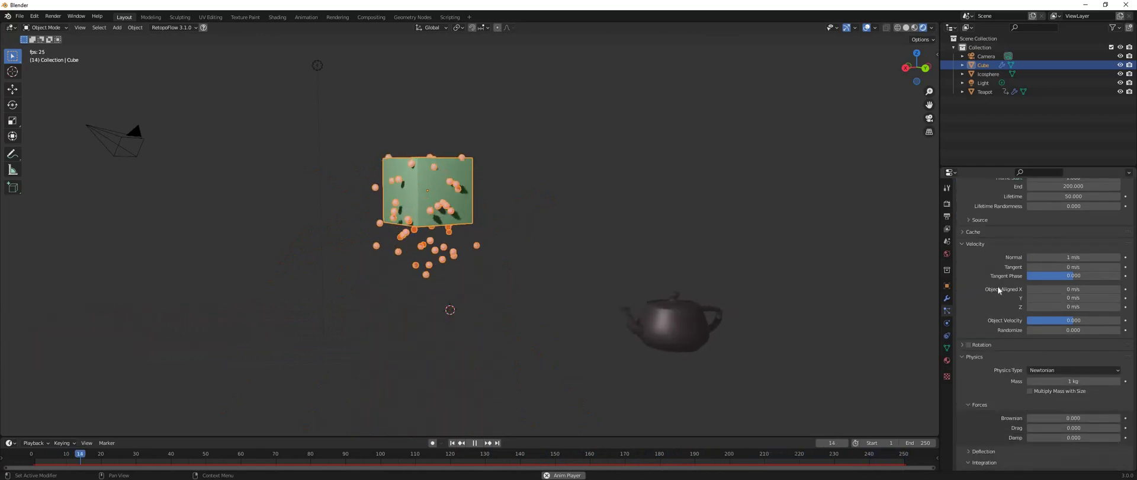
{"action": "scroll", "coordinate": [1036, 300], "scroll_direction": "down", "scroll_amount": 1}
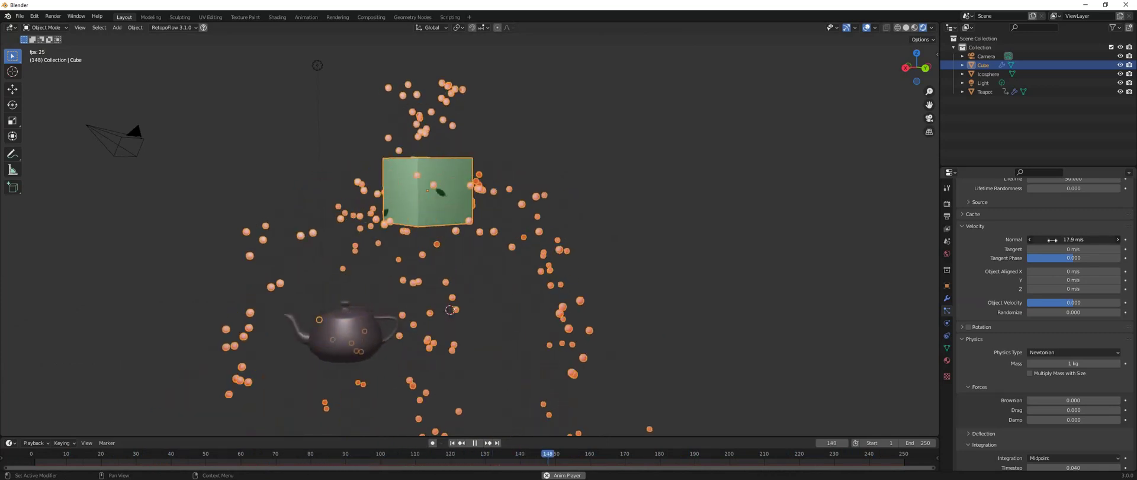
{"action": "left_click_drag", "start_coordinate": [1052, 241], "coordinate": [1050, 241]}
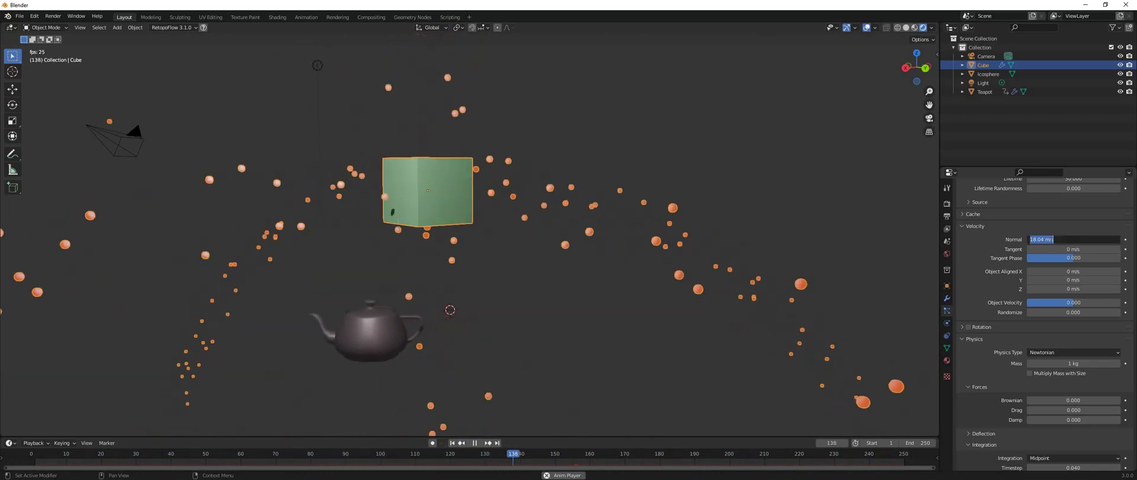
{"action": "type", "text": "1"}
{"action": "key", "text": "Return"}
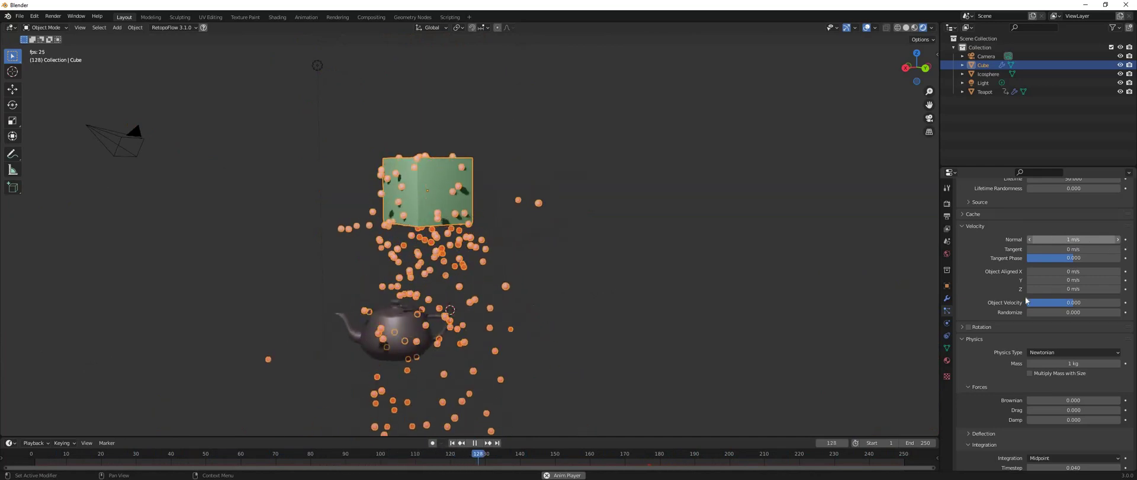
Collapse the Forces subsection within the Physics settings of the cube's particle system.
{"action": "scroll", "coordinate": [1013, 294], "scroll_direction": "down", "scroll_amount": 3}
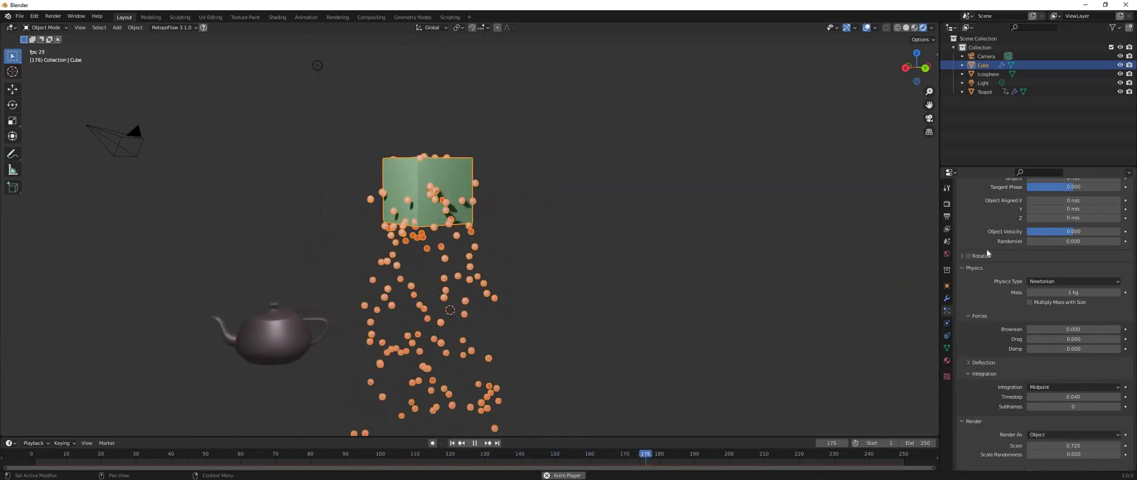
{"action": "scroll", "coordinate": [987, 275], "scroll_direction": "down", "scroll_amount": 3}
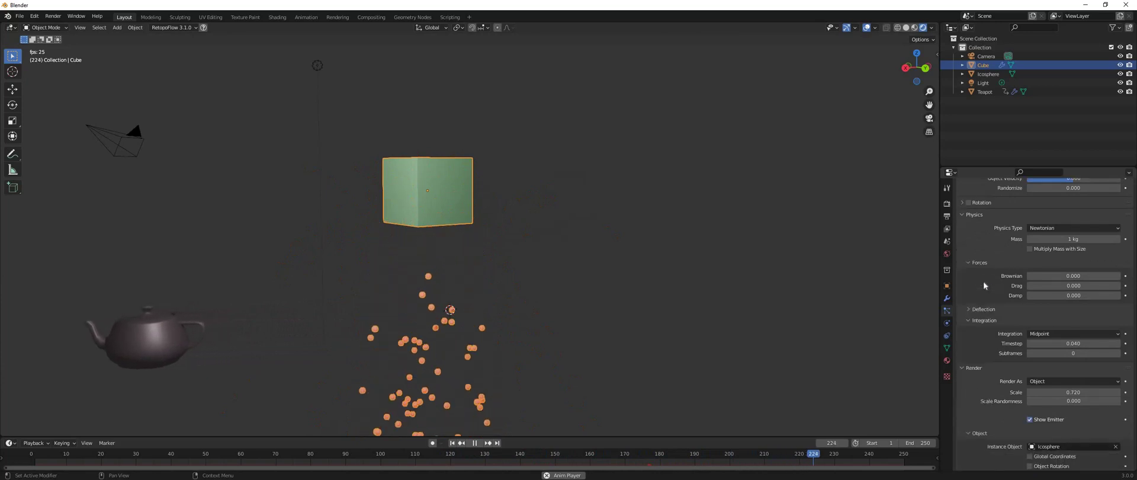
{"action": "scroll", "coordinate": [964, 234], "scroll_direction": "up", "scroll_amount": 2}
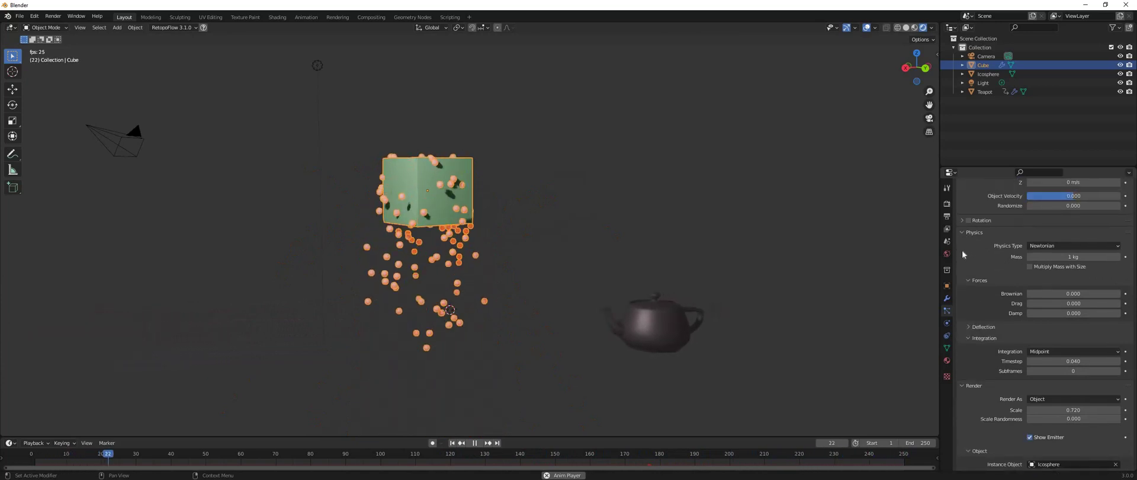
{"action": "left_click", "coordinate": [964, 249]}
{"action": "left_click", "coordinate": [967, 248]}
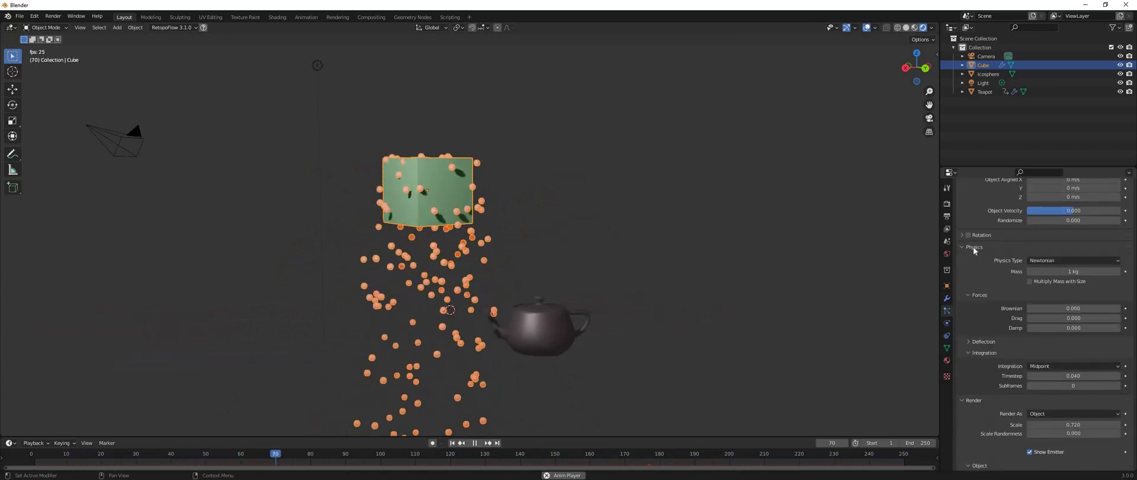
{"action": "scroll", "coordinate": [971, 260], "scroll_direction": "down", "scroll_amount": 2}
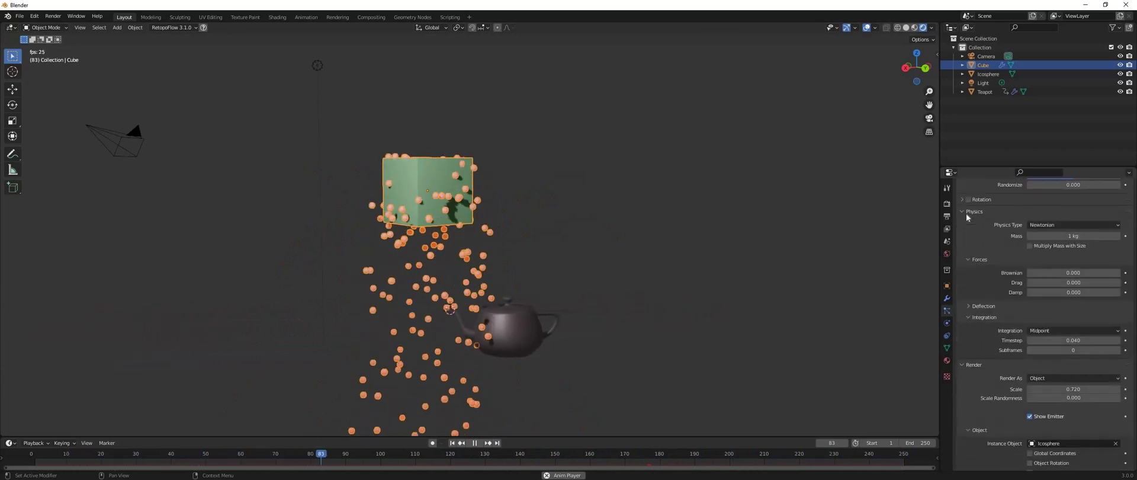
{"action": "left_click", "coordinate": [971, 262]}
{"action": "scroll", "coordinate": [984, 264], "scroll_direction": "down", "scroll_amount": 1}
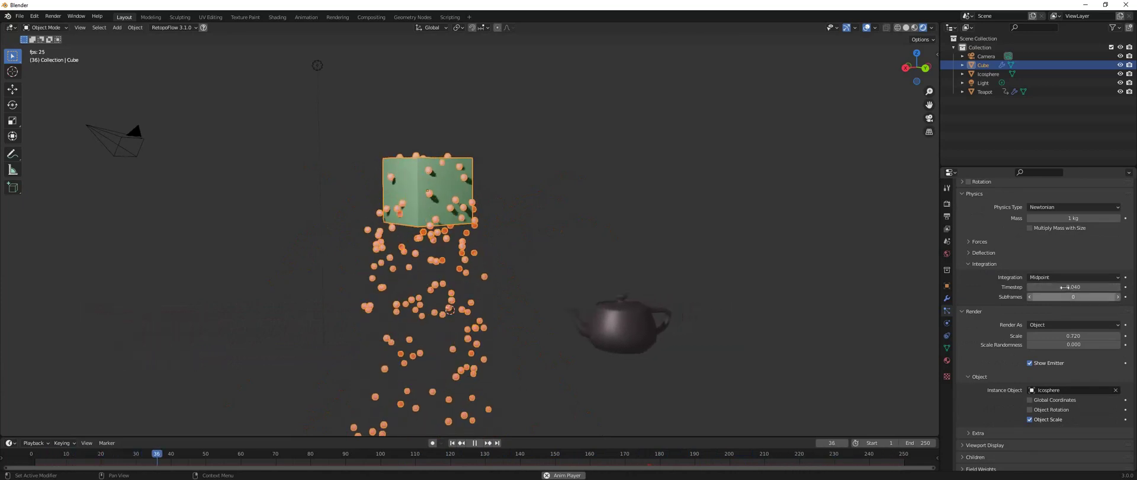
Set the particles' integration Timestep to 0.010 and render Scale to 0.720 after trying values of 0.140 and 0.070.
{"action": "left_click_drag", "start_coordinate": [1074, 287], "coordinate": [1096, 287]}
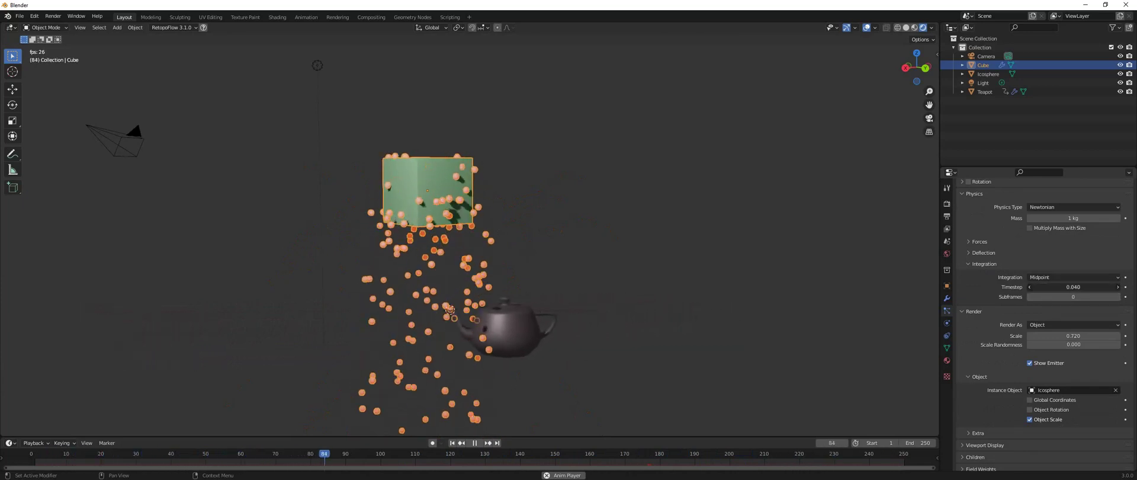
{"action": "left_click_drag", "start_coordinate": [1064, 287], "coordinate": [1099, 287]}
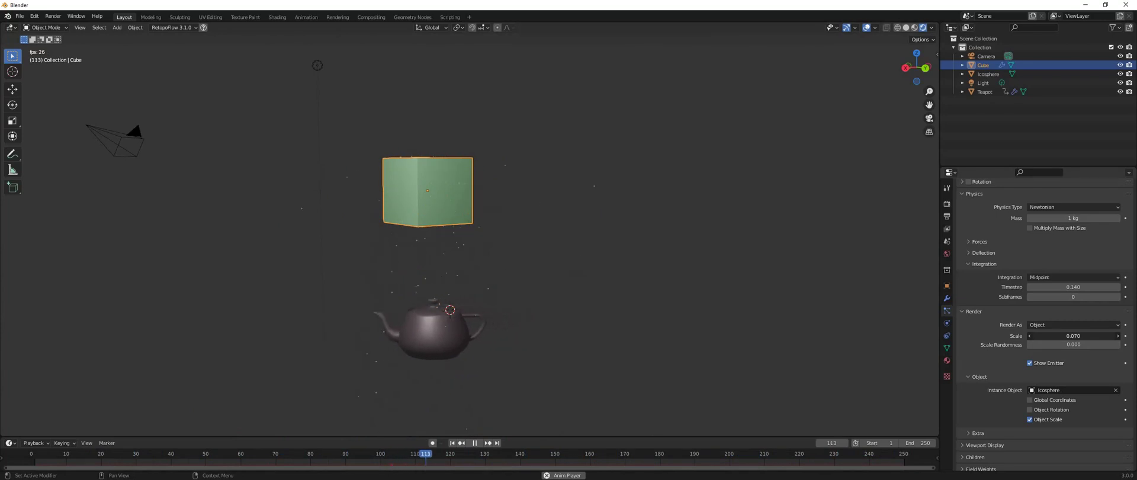
{"action": "left_click_drag", "start_coordinate": [1073, 337], "coordinate": [1085, 336]}
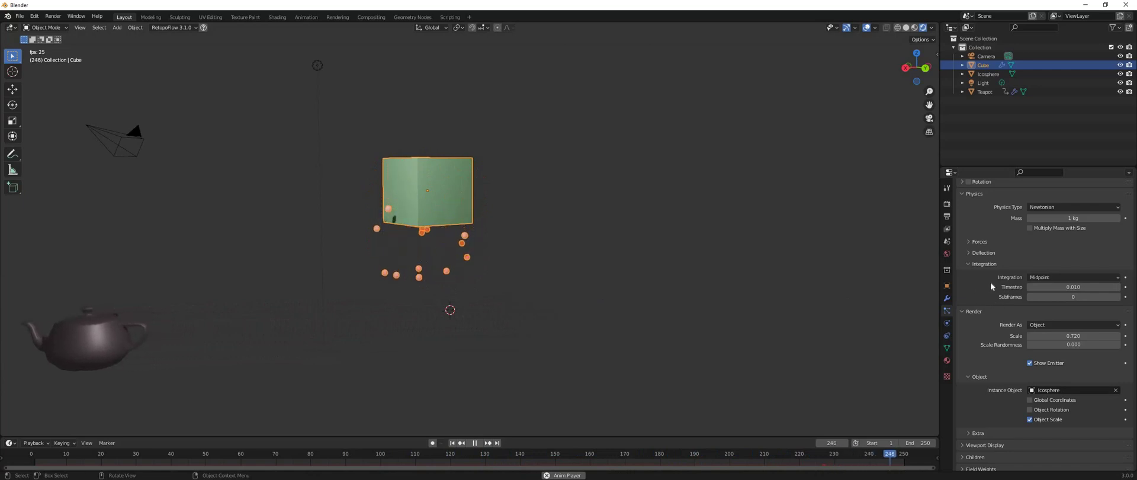
Open the particles' Lifetime value in the Emission settings for editing.
{"action": "scroll", "coordinate": [991, 282], "scroll_direction": "up", "scroll_amount": 8}
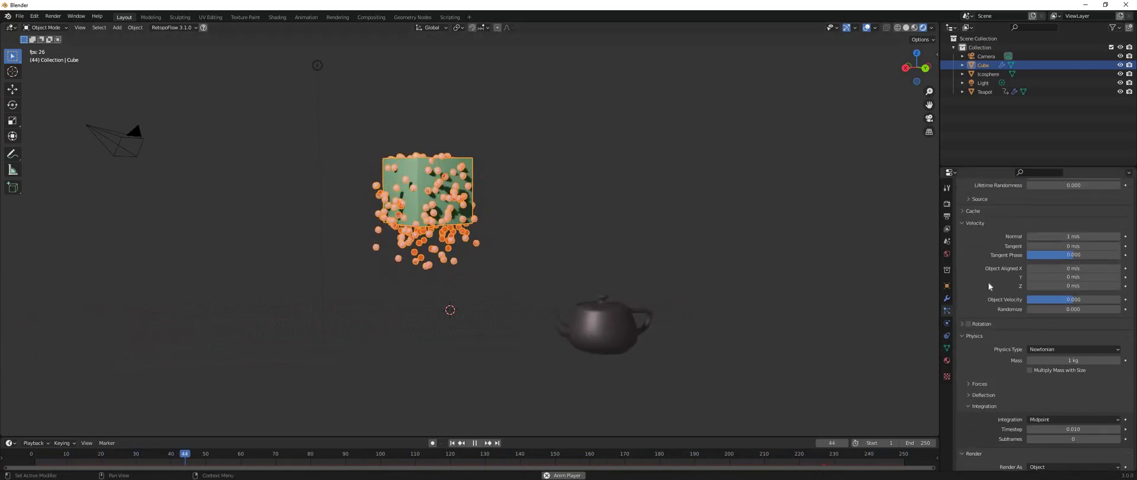
{"action": "scroll", "coordinate": [1064, 254], "scroll_direction": "up", "scroll_amount": 1}
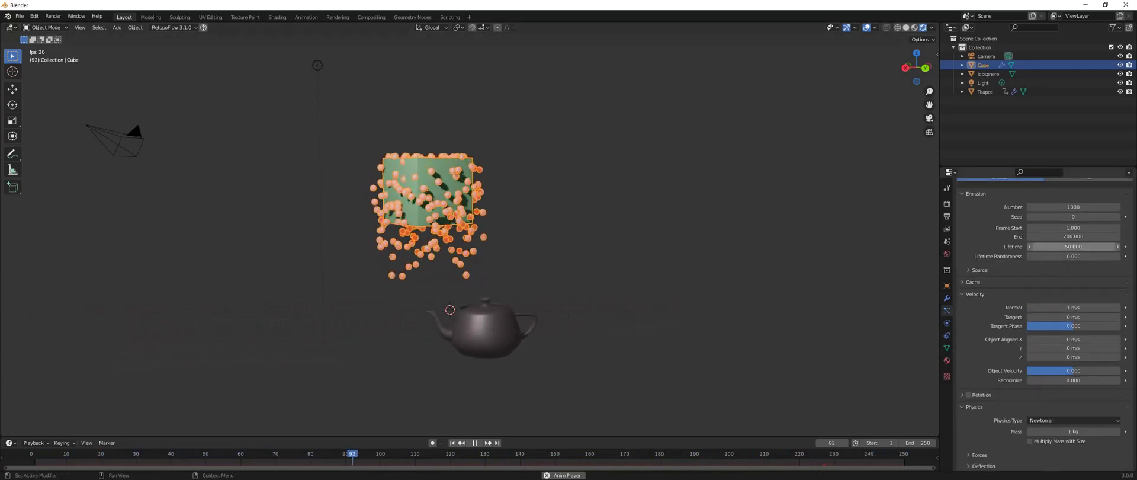
{"action": "left_click", "coordinate": [1073, 246]}
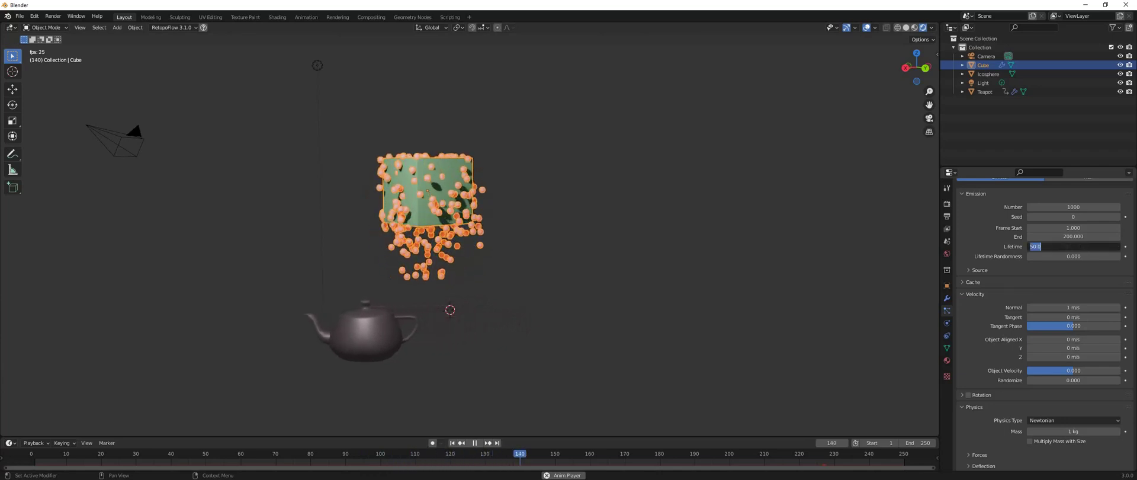